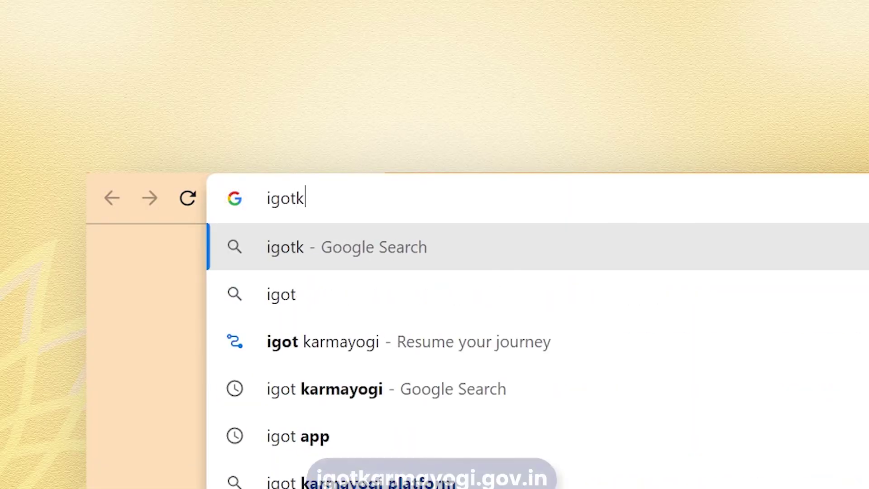
# - Go to igotkarmayogi.gov.in and bring up its sign-in page
pyautogui.write('armayogi.gov.')
pyautogui.press('Return')
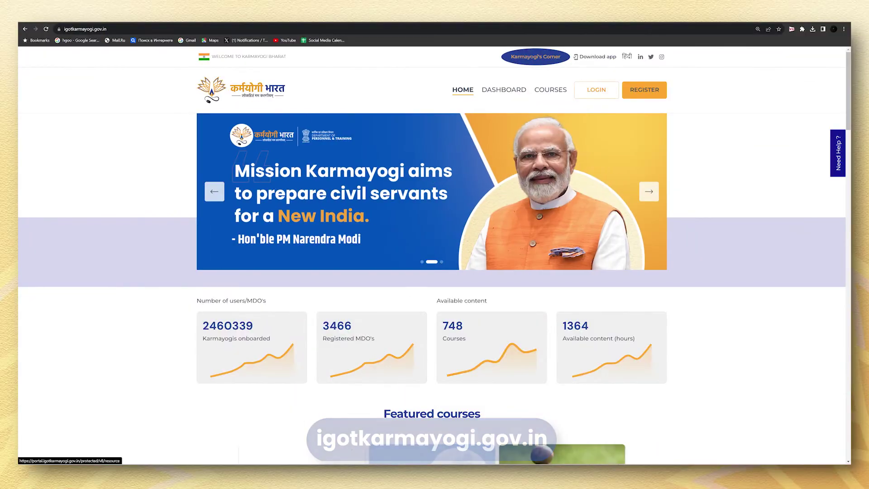
pyautogui.click(596, 89)
# - Sign in with the admin account's e-mail and password, then show the AP profile menu
pyautogui.write('a')
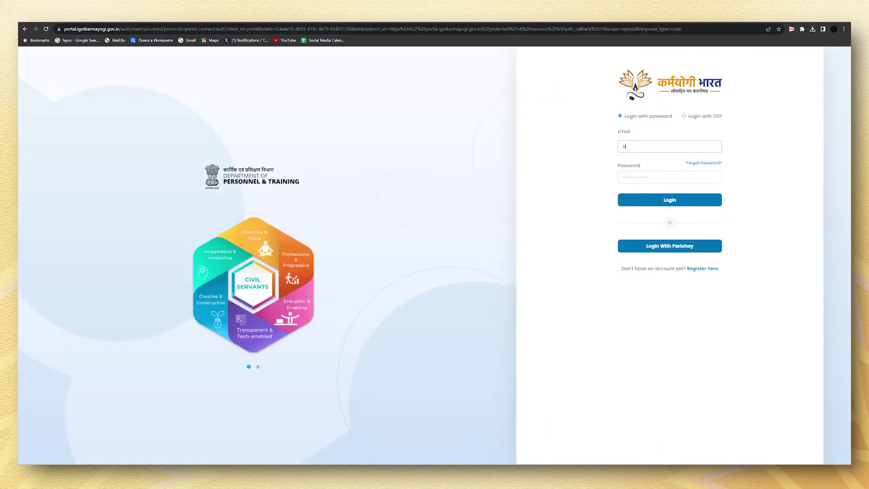
pyautogui.press('Tab')
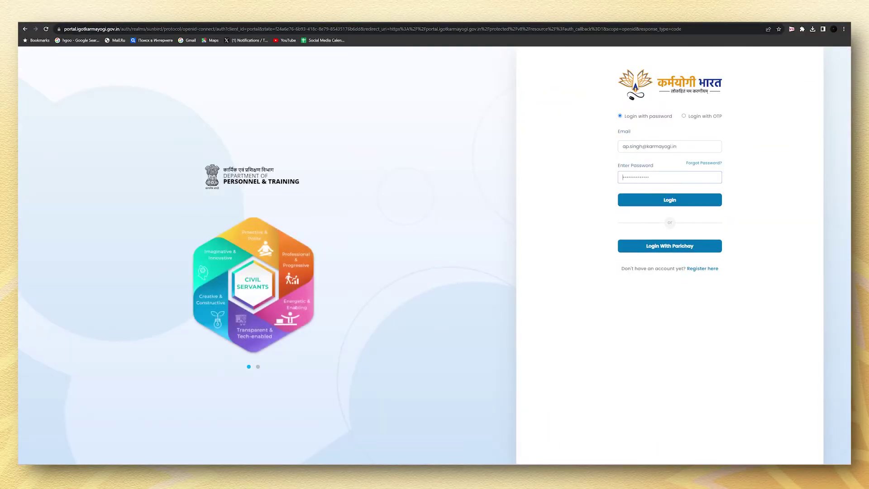
pyautogui.write('•••••••••')
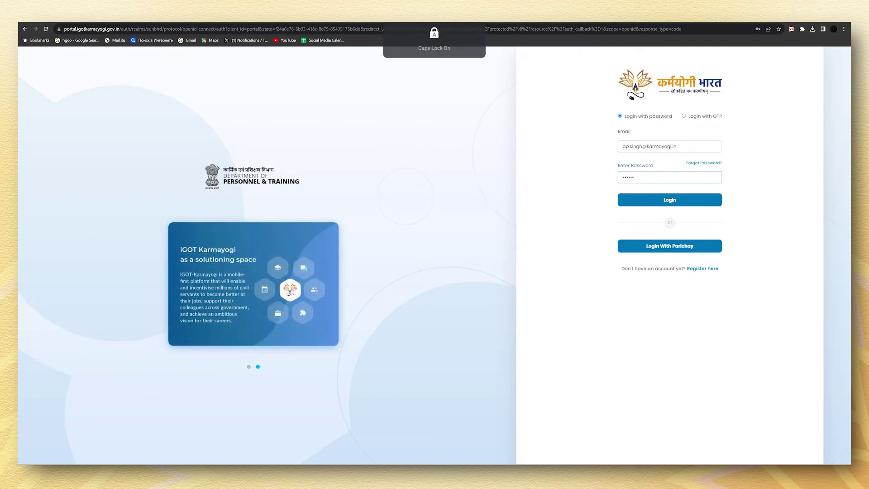
pyautogui.press('Return')
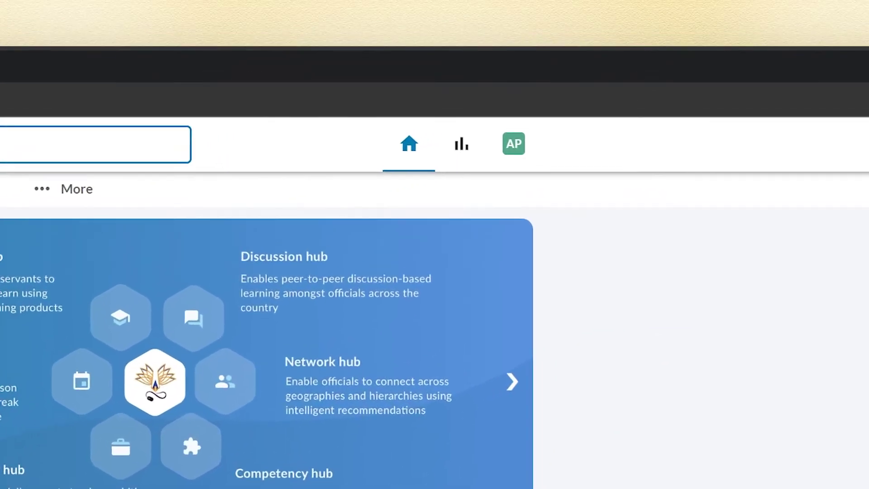
pyautogui.click(513, 143)
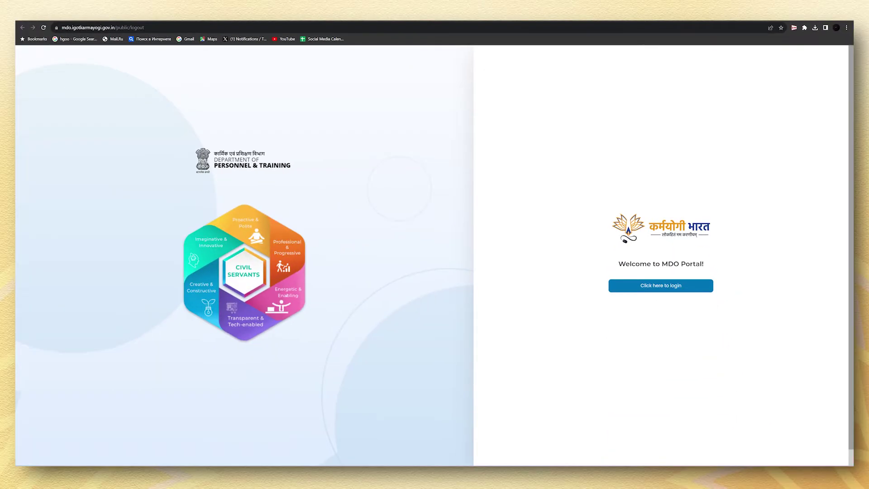
# - Log into the MDO Portal from its welcome screen to reach the MDO information home page
pyautogui.click(663, 285)
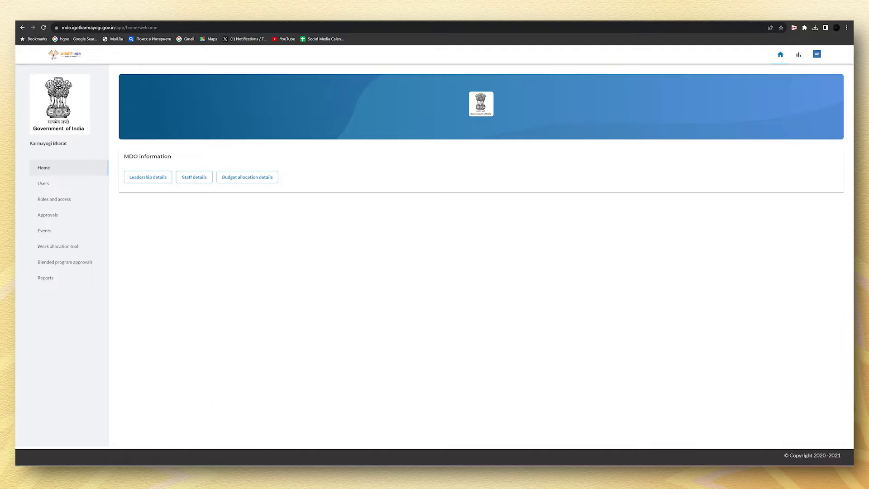
# - Show the Users page listing active users with their emails and roles
pyautogui.click(45, 183)
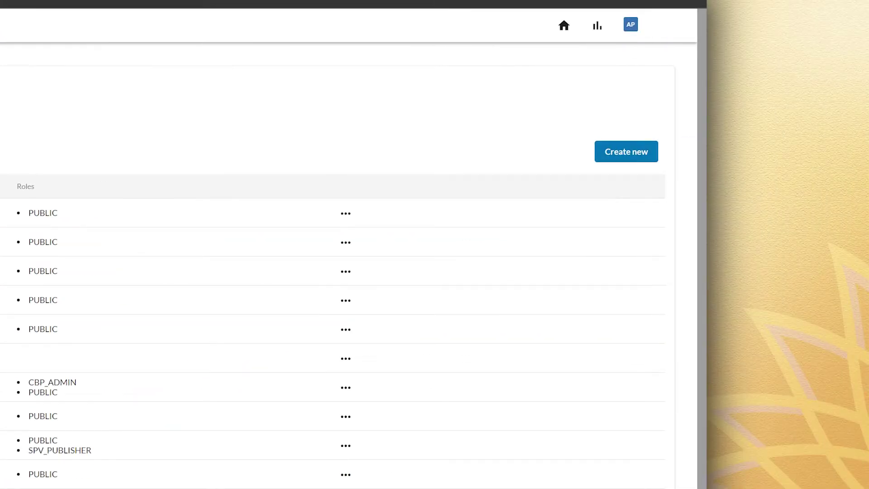
# - Create a new user, entering their full name and e-mail and assigning the PUBLIC role
pyautogui.click(625, 151)
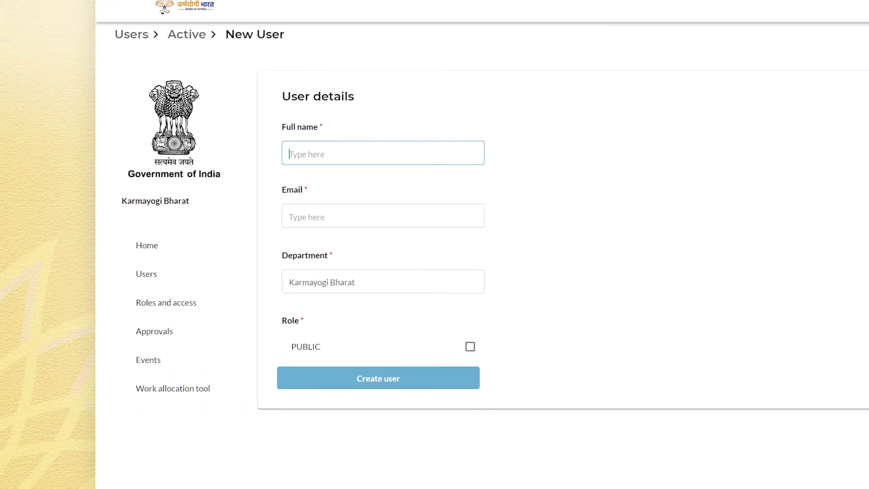
pyautogui.click(383, 215)
pyautogui.press('Tab')
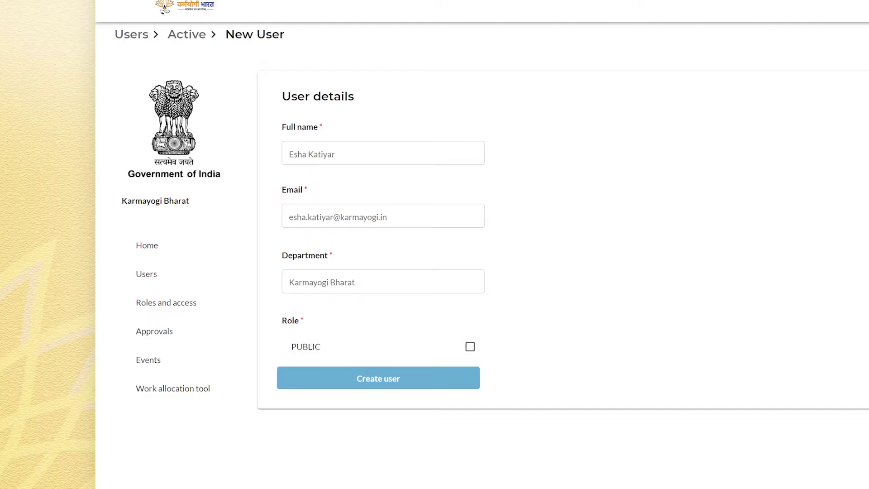
pyautogui.press('space')
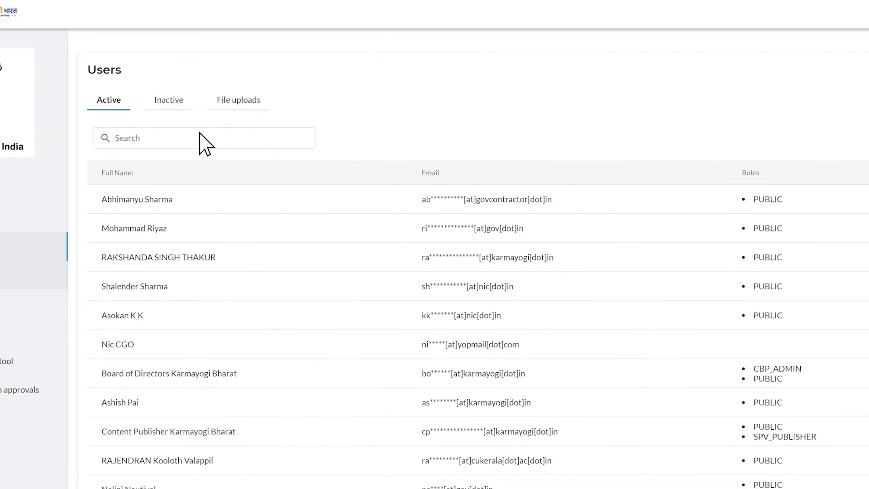
# - Download users-file-upload-sample.xlsx from the Users File uploads tab
pyautogui.click(389, 13)
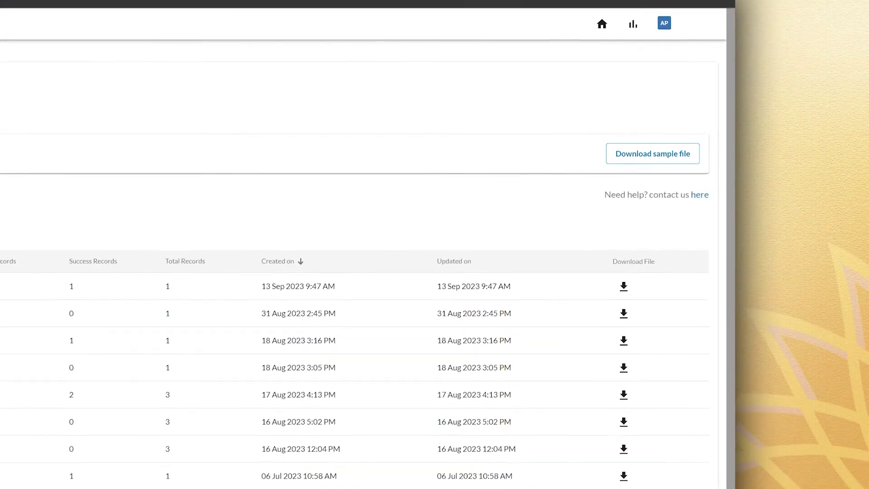
pyautogui.click(665, 163)
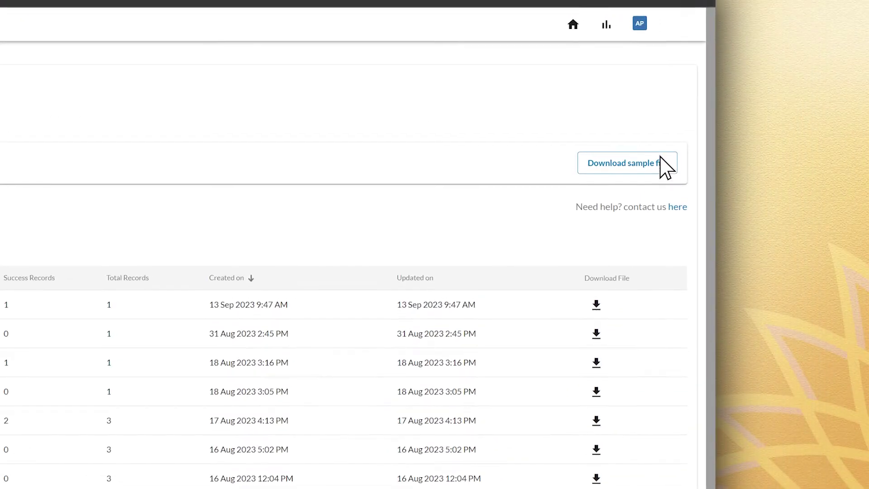
# - Review users-file-upload-sample.xlsx in Excel, then return to the portal's File uploads tab
pyautogui.moveTo(613, 55)
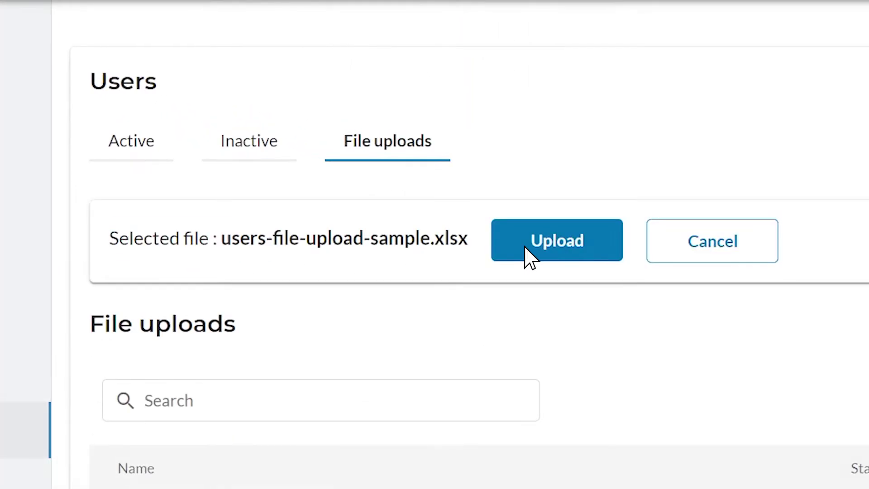
# - Upload users-file-upload-sample.xlsx for bulk user creation, then return to the Active users list
pyautogui.click(598, 257)
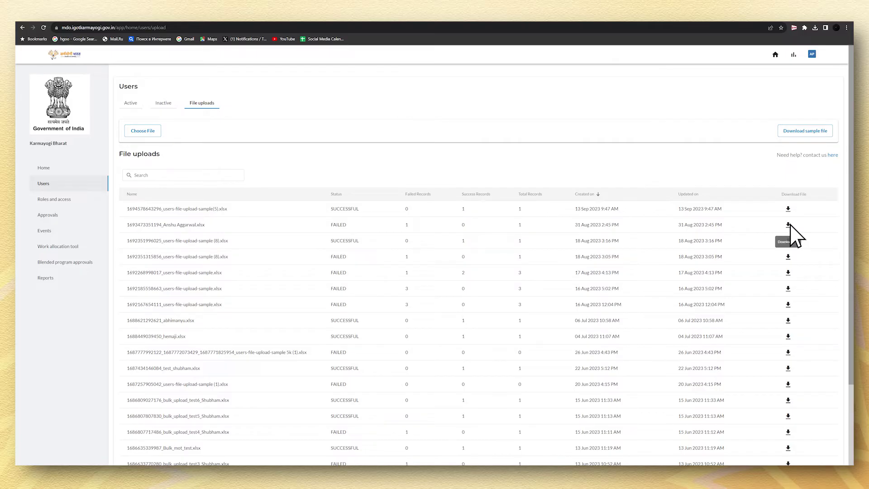
pyautogui.click(131, 104)
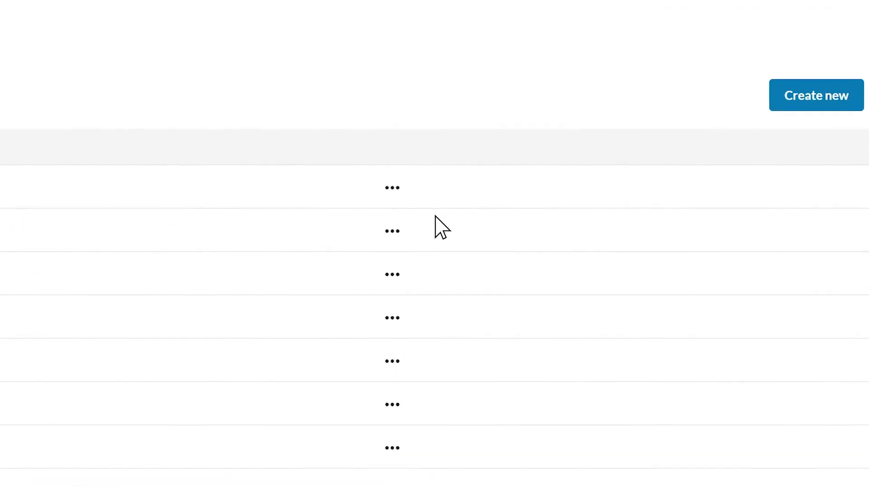
# - Check the first active user's action menu, then show the five inactive PUBLIC users
pyautogui.click(661, 158)
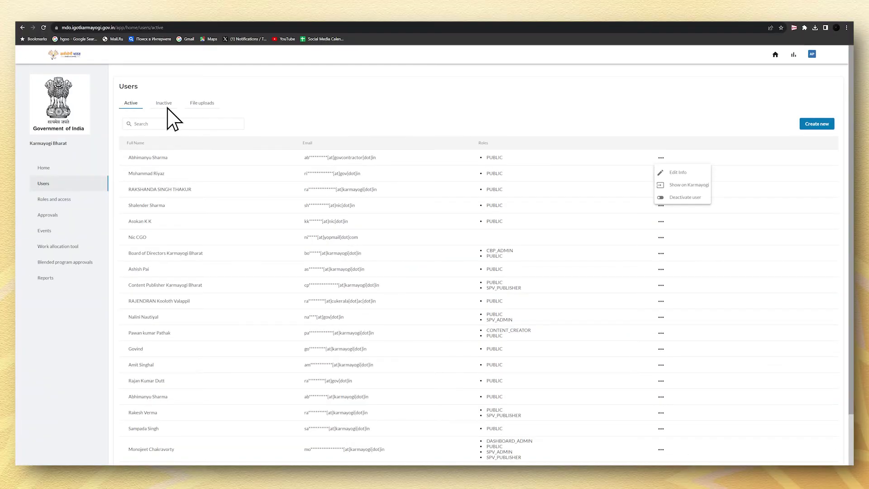
pyautogui.click(164, 103)
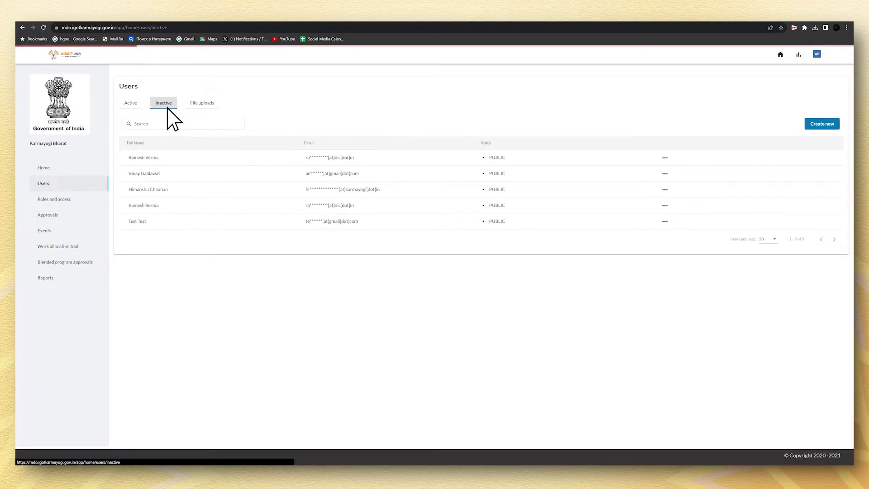
# - In Roles and access, refresh the PUBLIC role count to 69 and list MDO_ADMIN holders
pyautogui.click(69, 203)
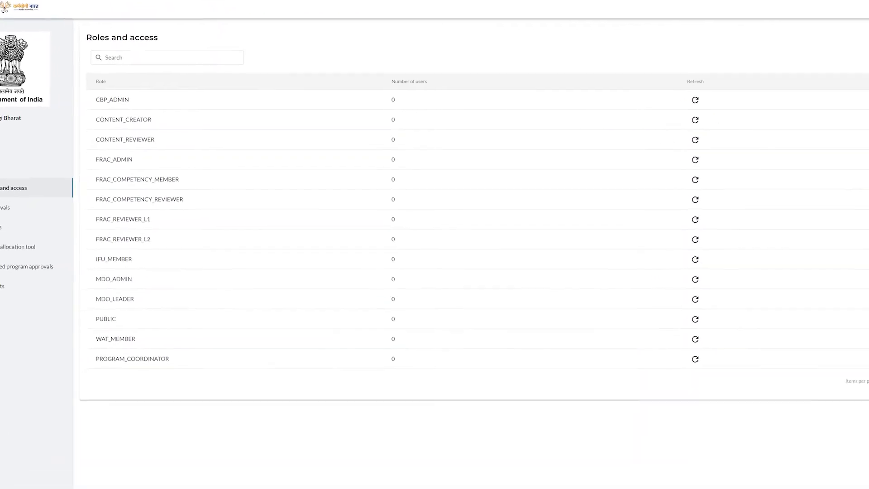
pyautogui.click(814, 339)
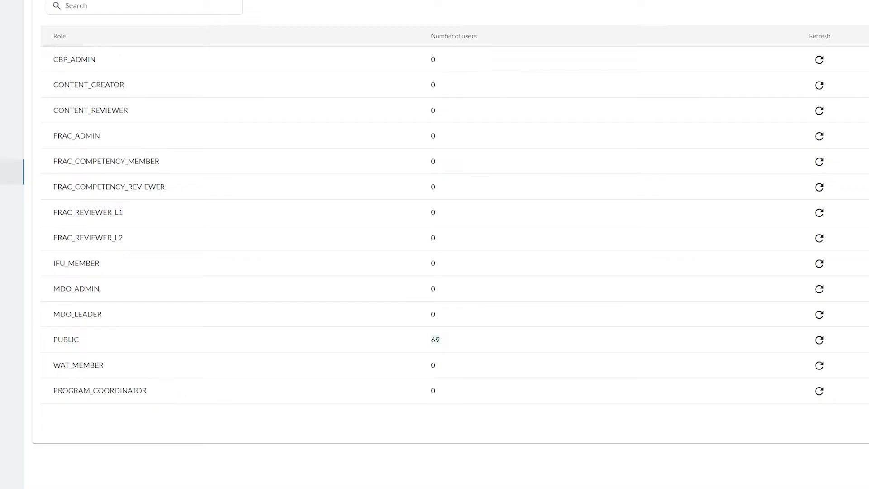
pyautogui.click(76, 288)
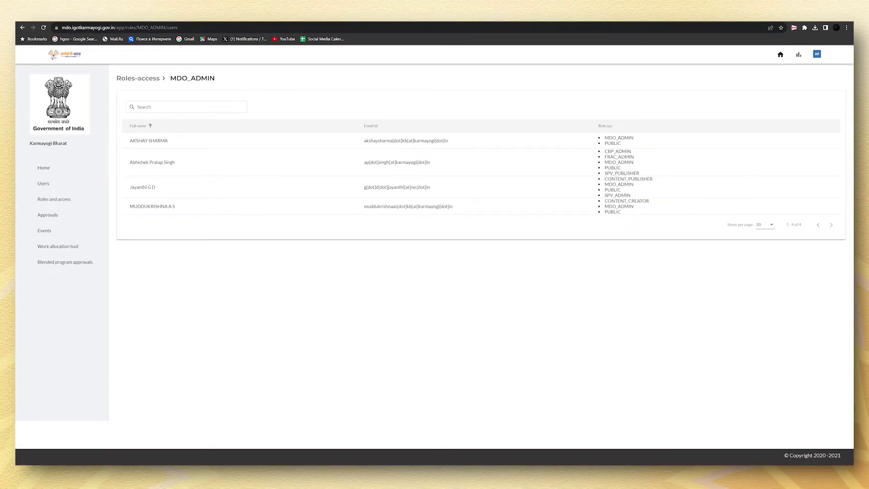
pyautogui.click(48, 214)
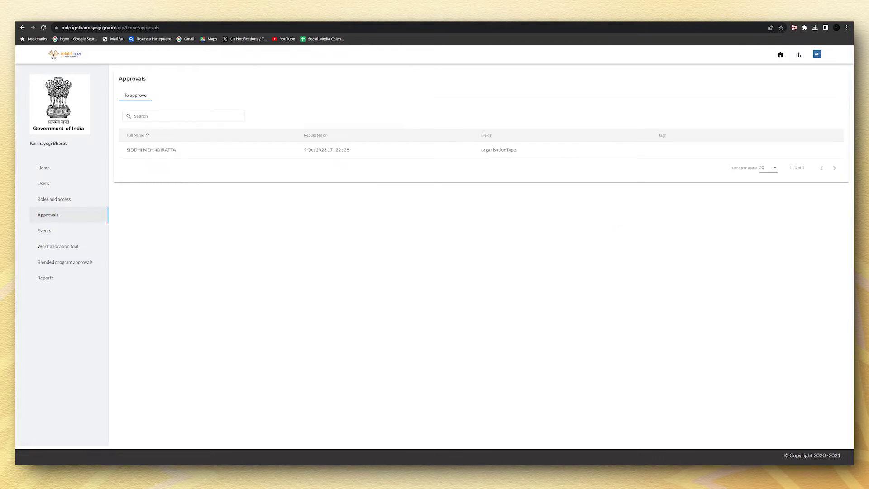
# - Review the pending approval request for the organisationType field change
pyautogui.click(166, 150)
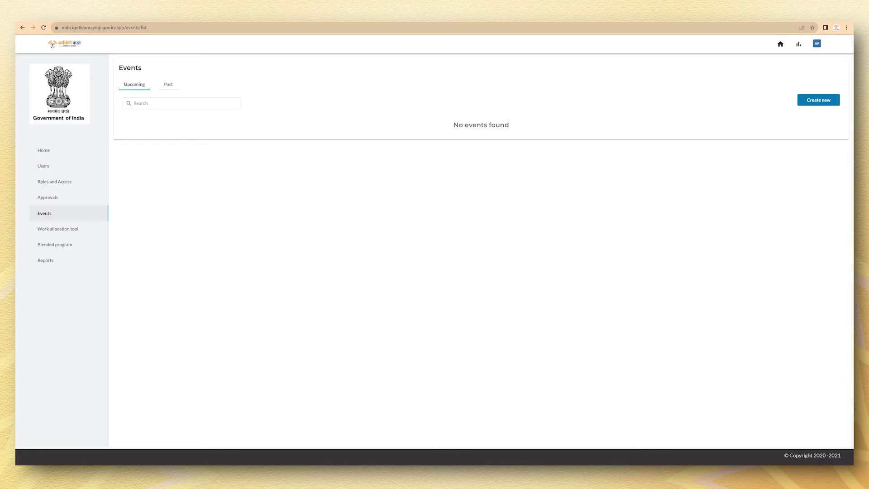
# - List the two past events, then scroll through the sections of a blank New Event form
pyautogui.click(168, 85)
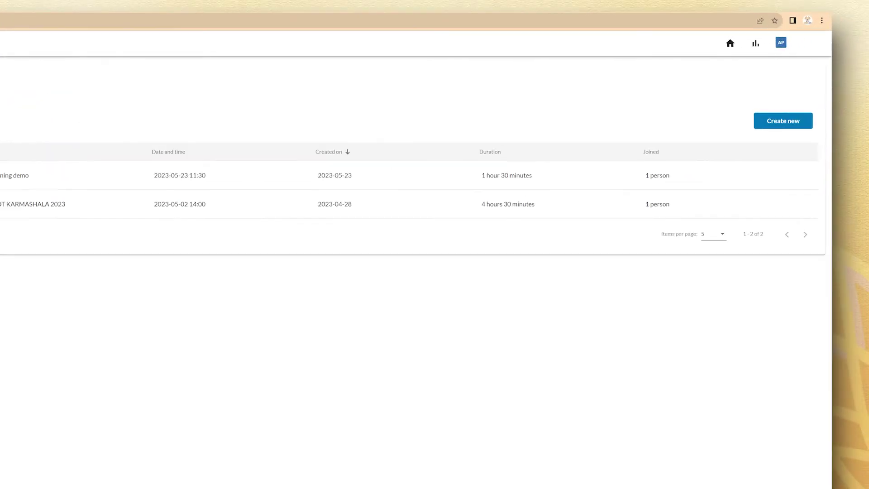
pyautogui.click(672, 185)
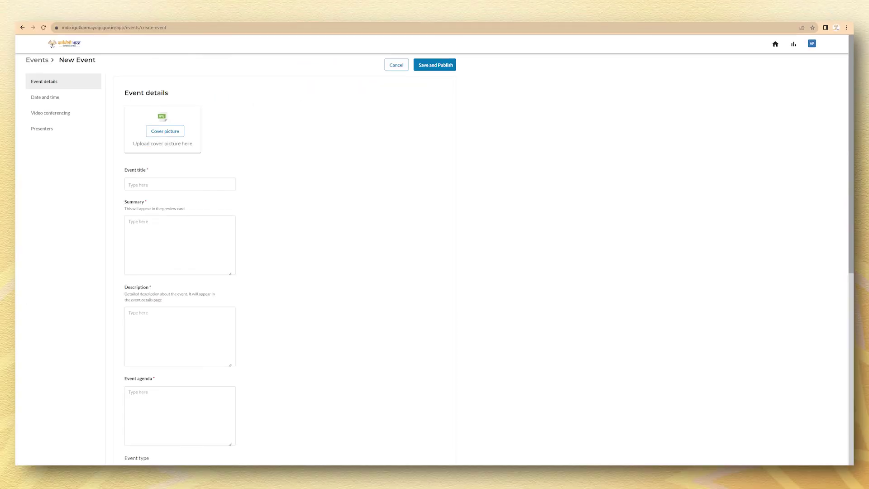
pyautogui.scroll(-2, 434, 249)
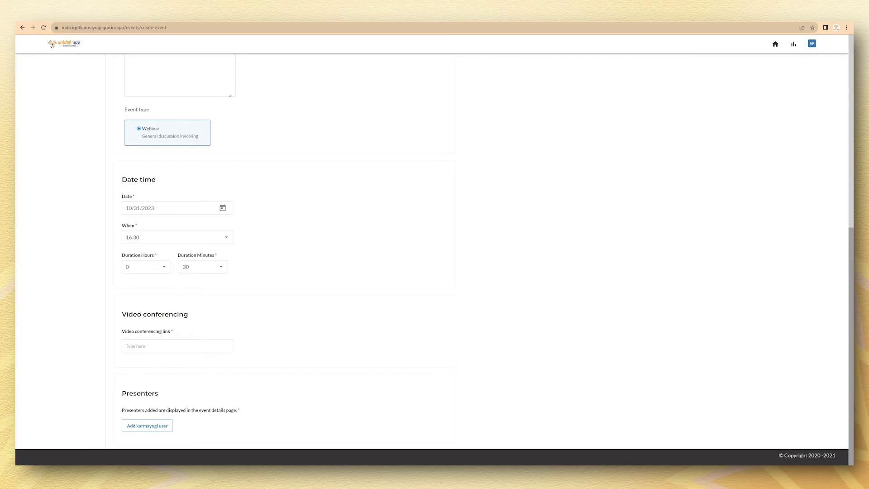
pyautogui.scroll(5, 285, 226)
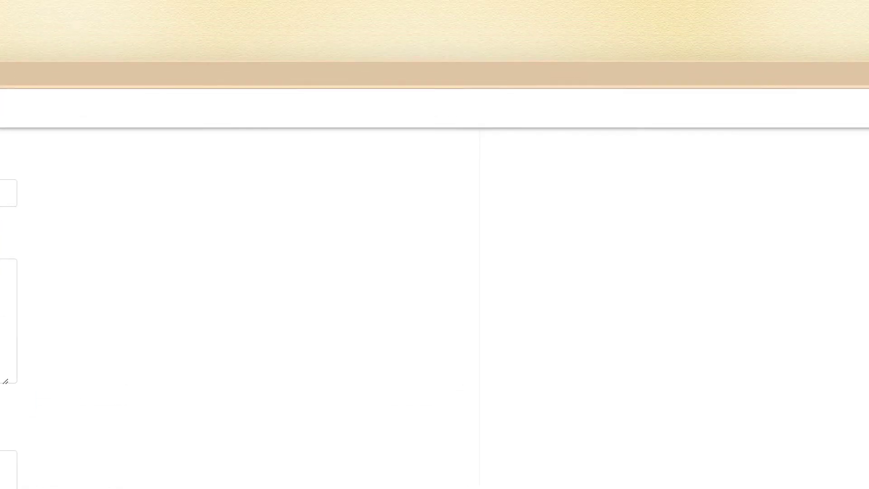
pyautogui.scroll(3, 434, 190)
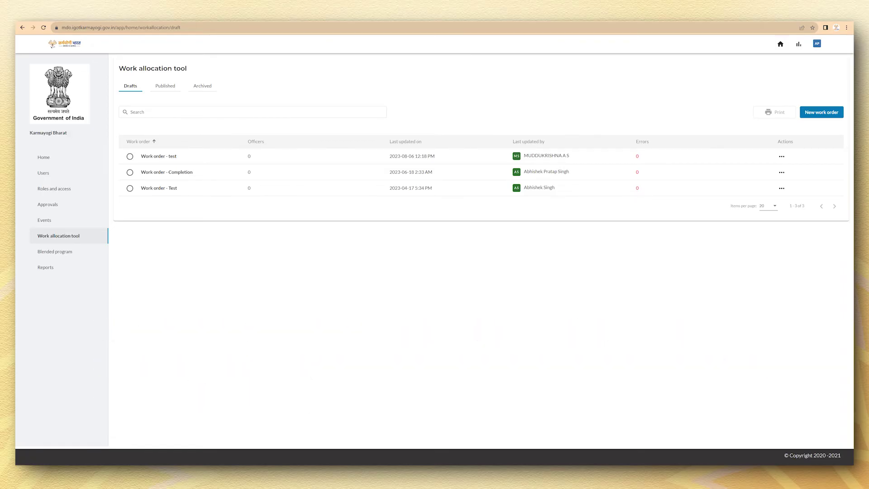
# - Switch from the Work allocation drafts to the Blended program section in the sidebar
pyautogui.click(55, 251)
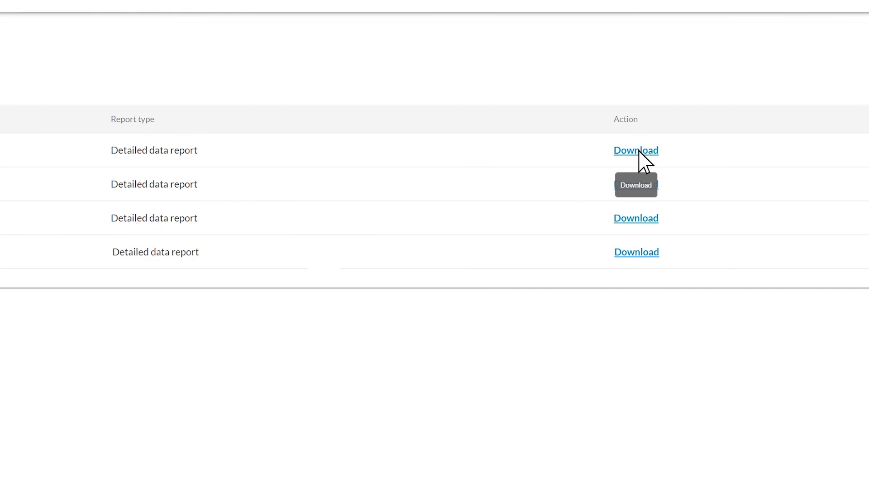
pyautogui.click(638, 151)
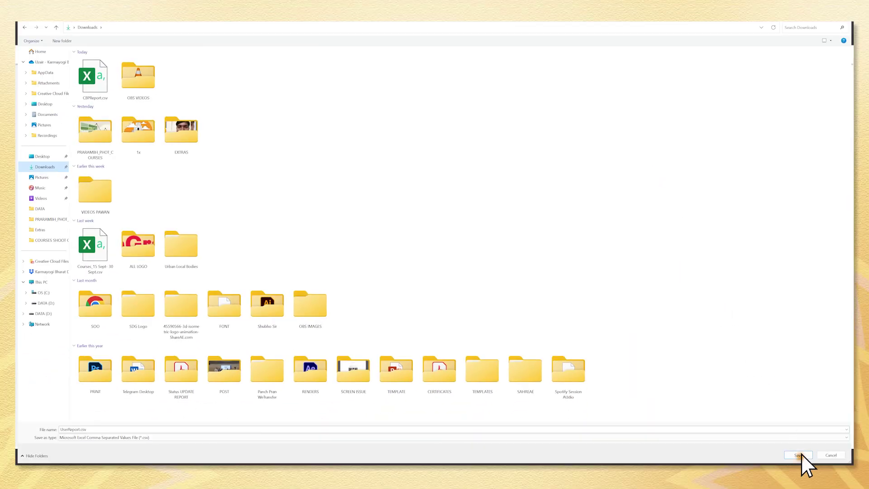
# - Confirm the Save As dialog to store UserReport.csv in the Downloads folder
pyautogui.click(799, 454)
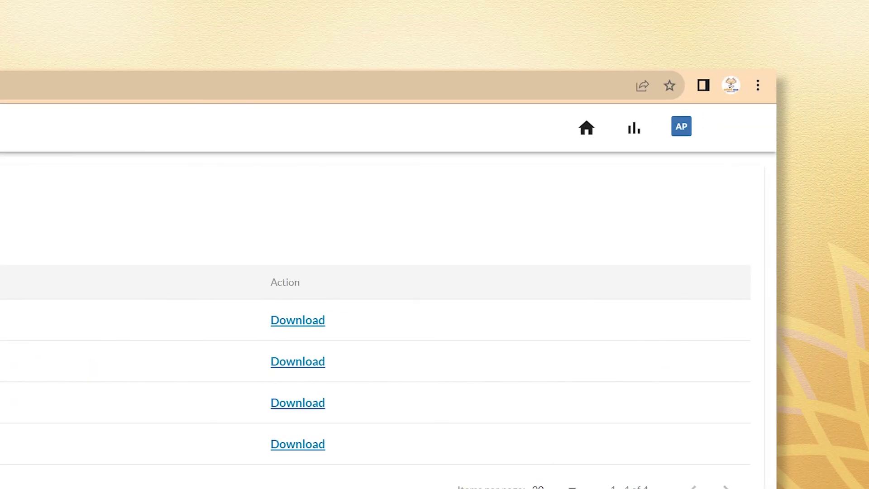
# - Open MDO Dashboards and review 71 registered, 89 active users, 215 completions and leaderboards
pyautogui.click(633, 128)
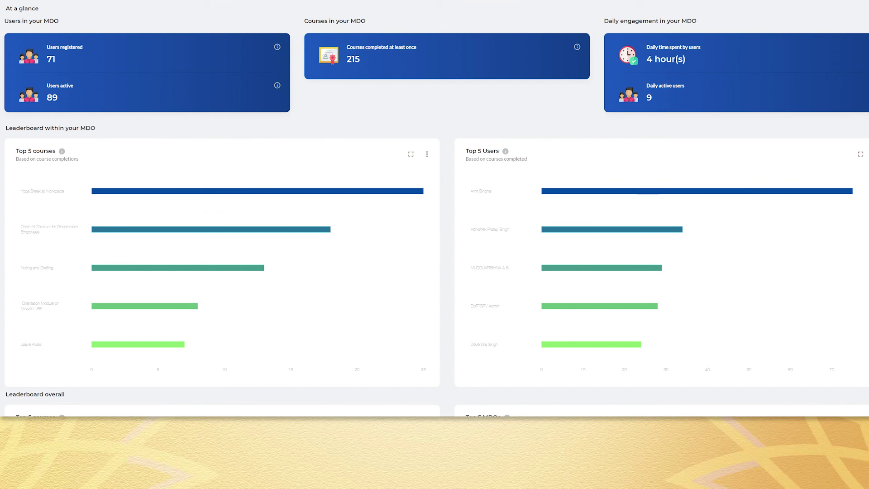
pyautogui.scroll(-6, 434, 208)
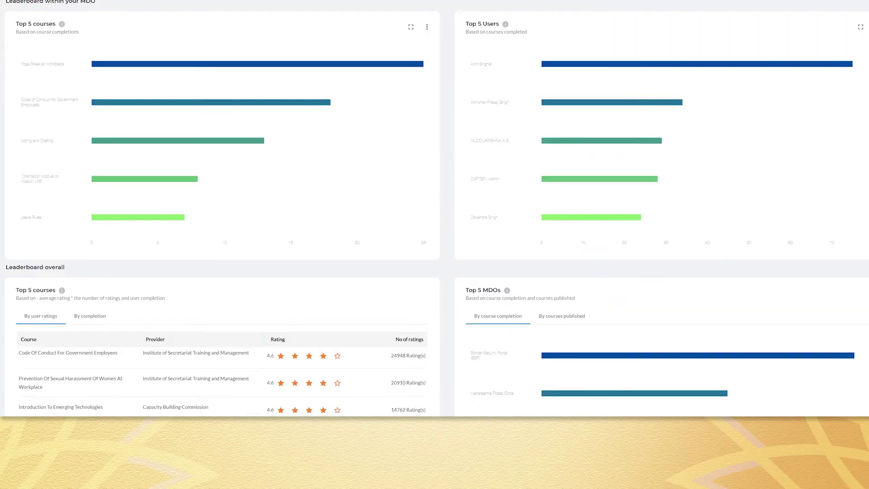